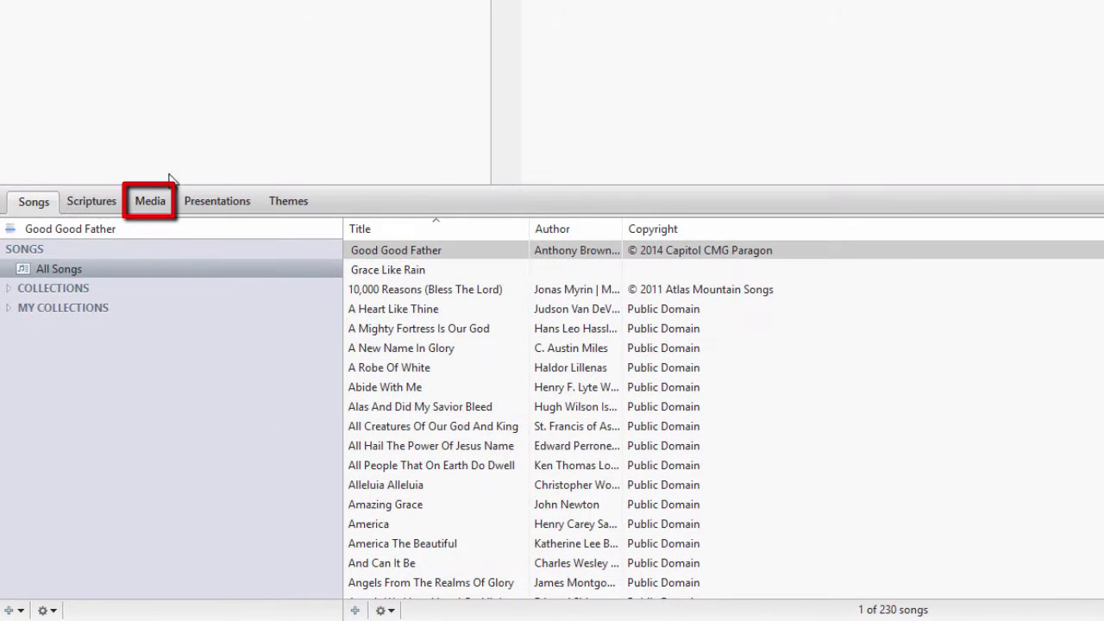
# Add a new DVD clip to the media library's DVD category and start Play All Selections from the disc menu
pyautogui.click(167, 210)
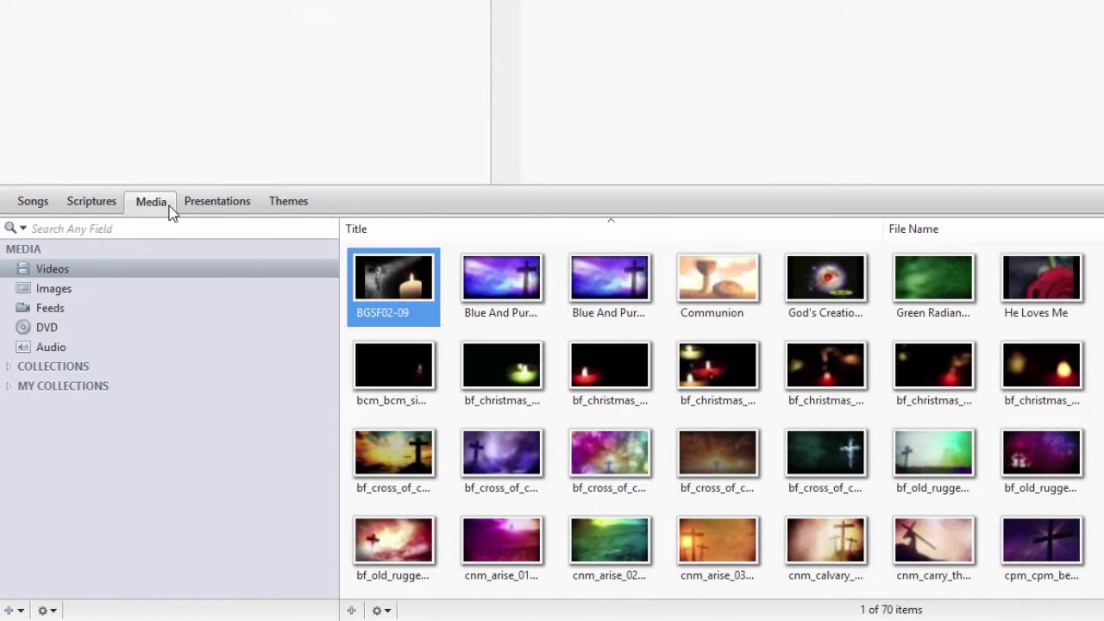
pyautogui.click(62, 332)
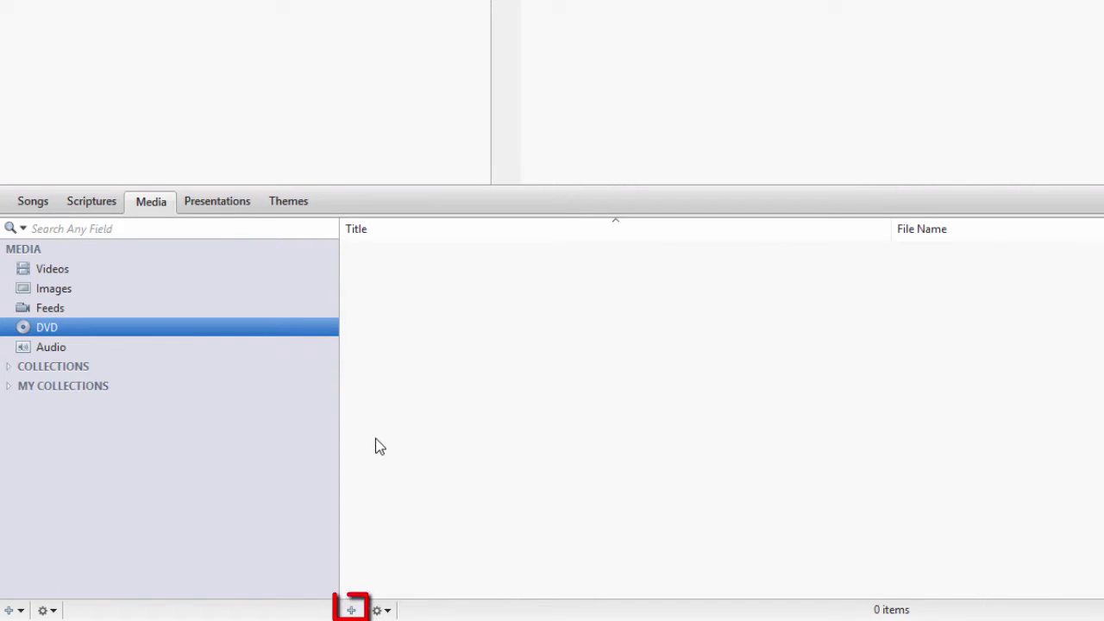
pyautogui.click(354, 610)
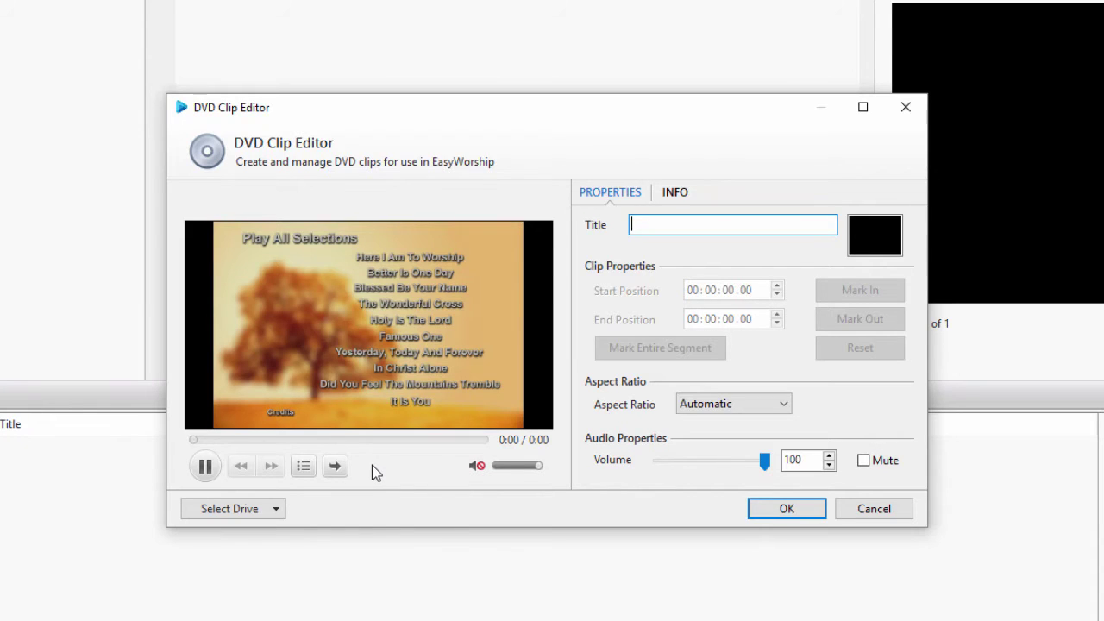
pyautogui.click(263, 250)
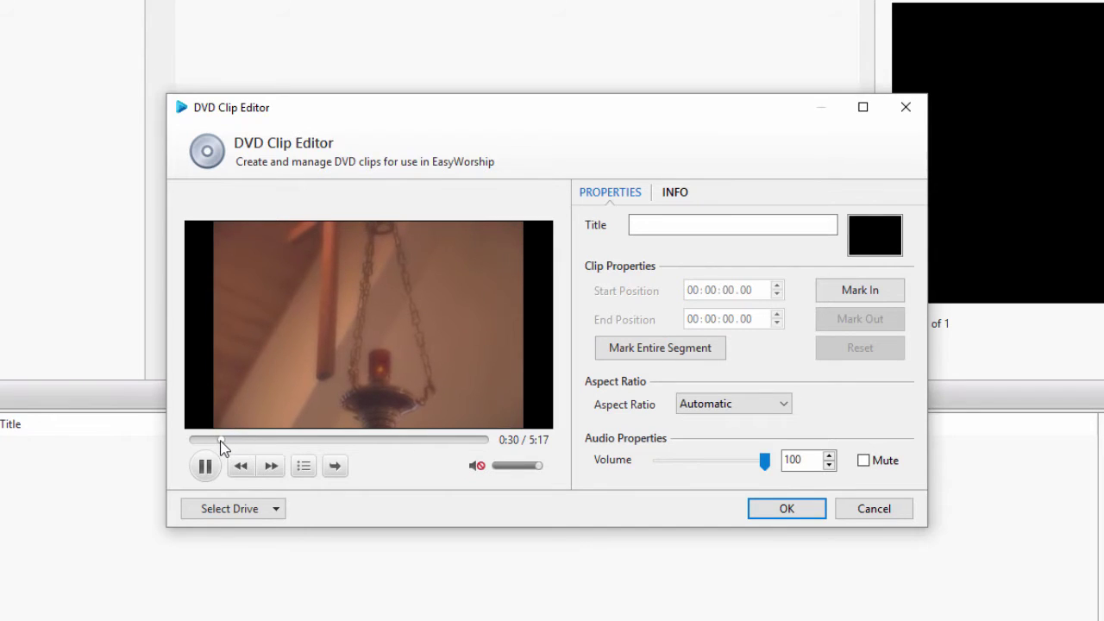
# Mark the clip's start at about 0:53 and its end at about 3:37 of the playing DVD segment
pyautogui.moveTo(223, 447); pyautogui.dragTo(244, 448)
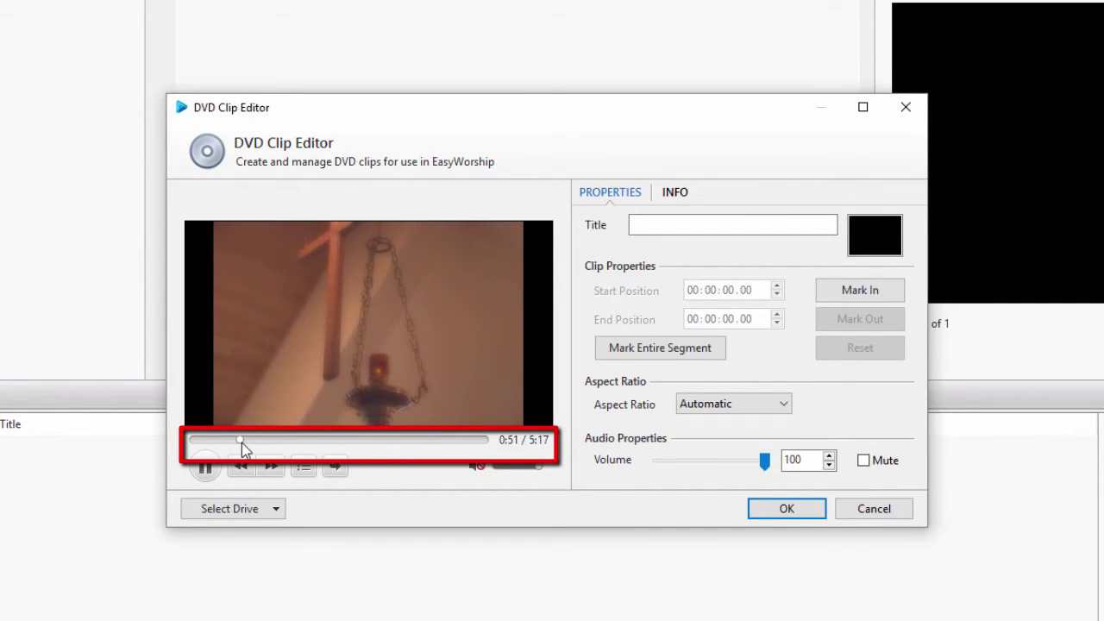
pyautogui.click(834, 290)
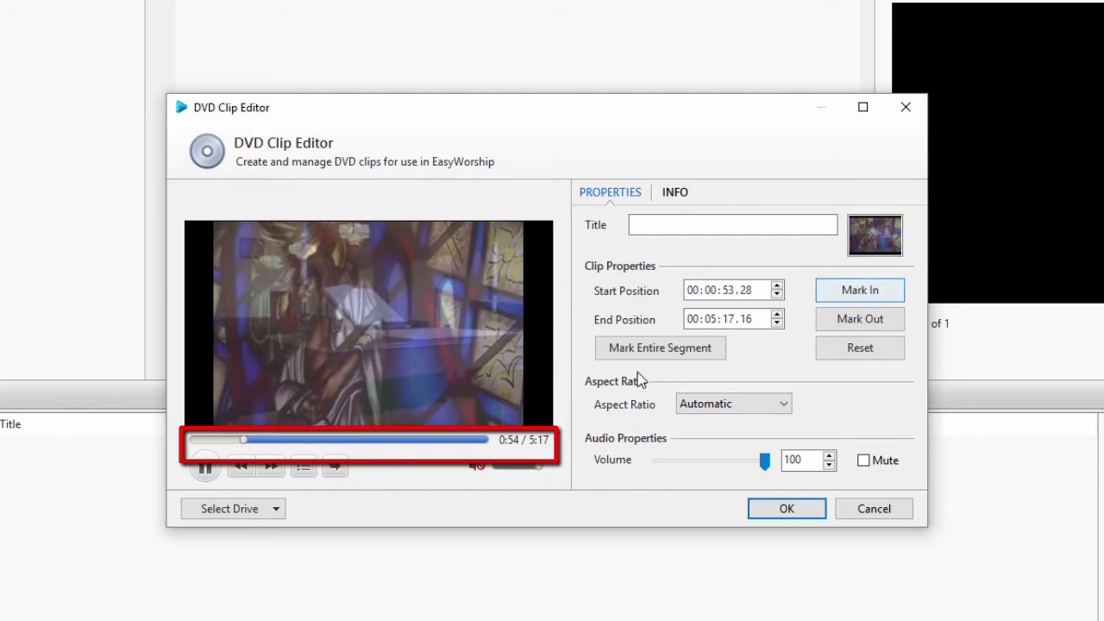
pyautogui.click(392, 440)
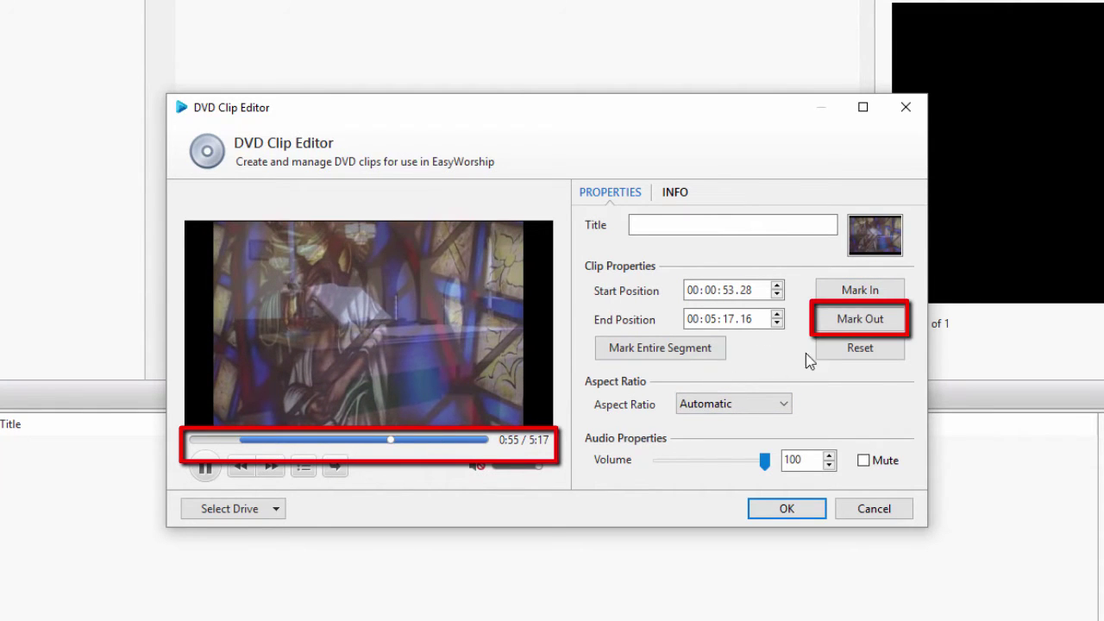
pyautogui.click(834, 320)
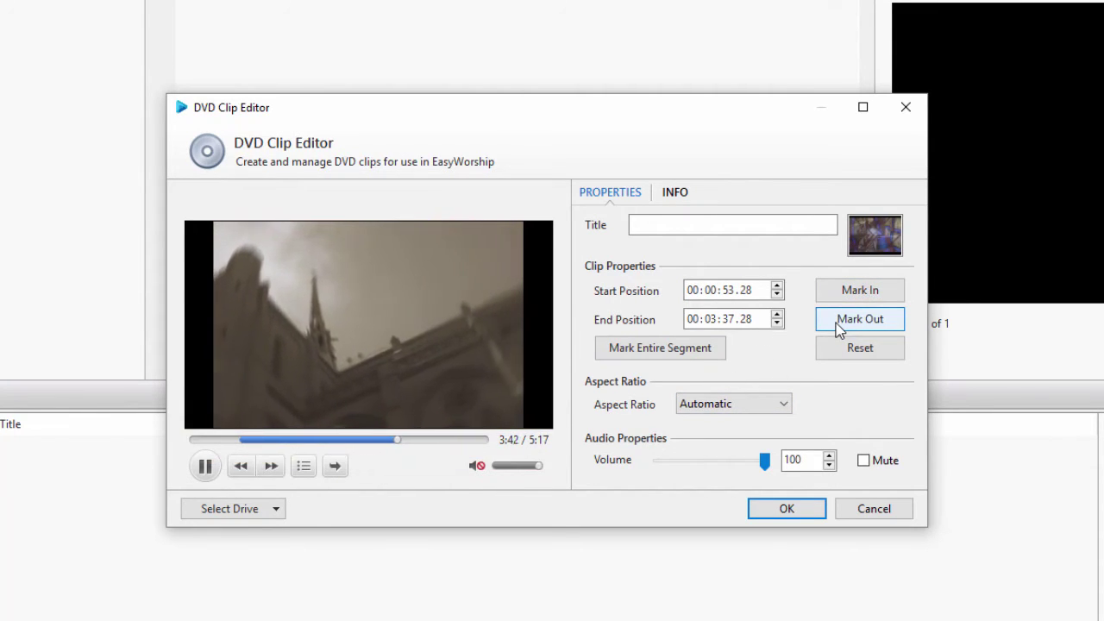
# Fine-tune the clip's start position to 00:00:53.00
pyautogui.click(778, 296)
pyautogui.click(777, 296)
pyautogui.click(778, 295)
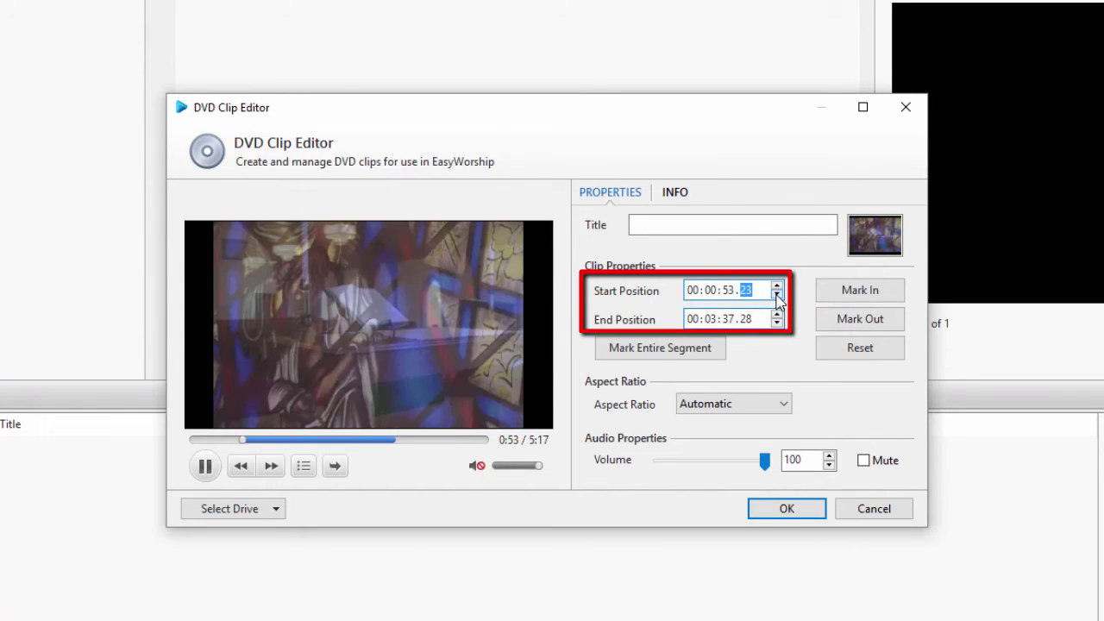
pyautogui.click(777, 296)
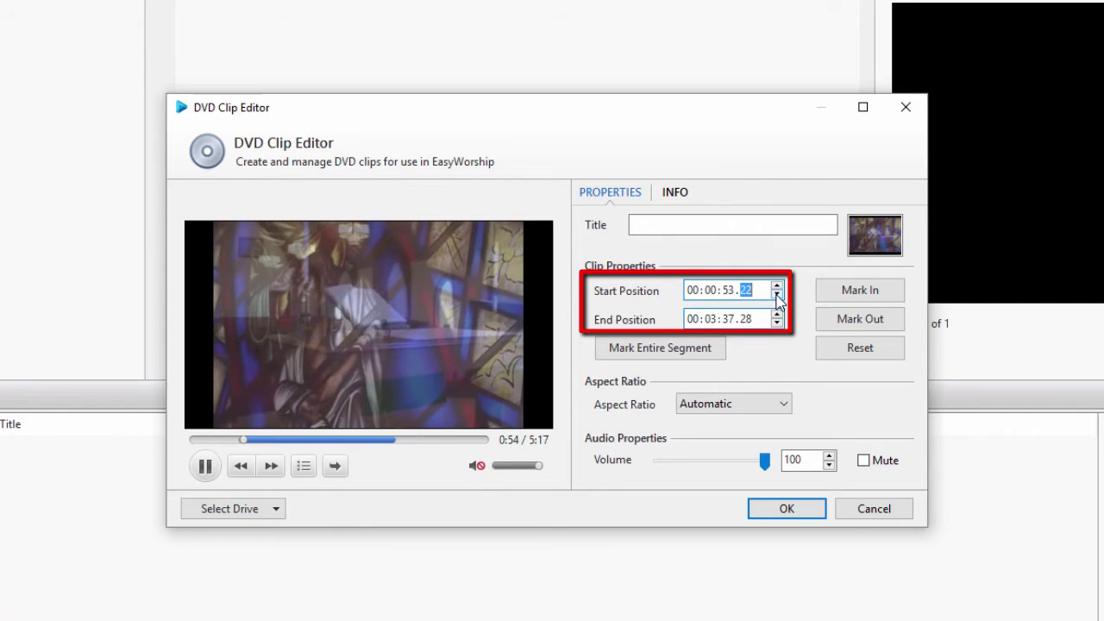
pyautogui.click(777, 295)
pyautogui.click(778, 296)
pyautogui.click(778, 296)
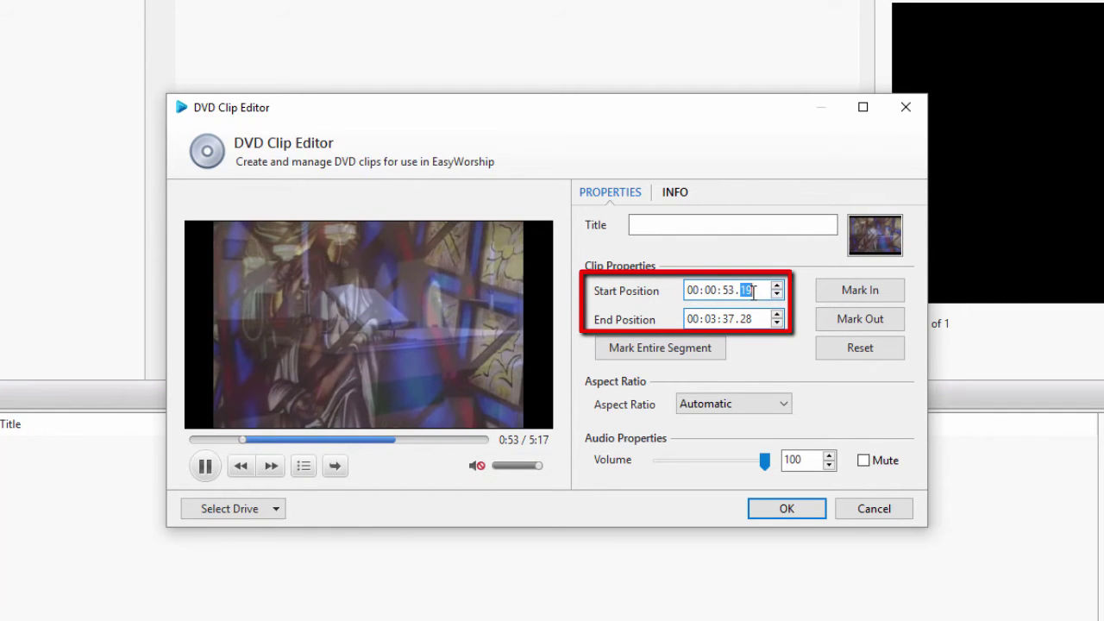
pyautogui.write('00')
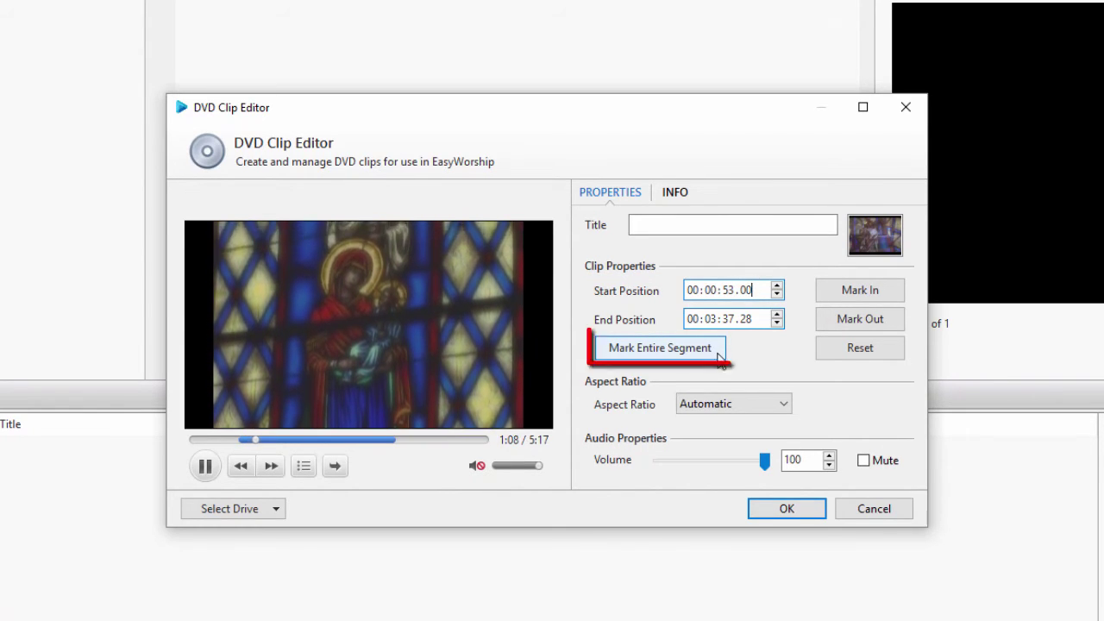
# Mark the entire segment for the DVD clip and title the clip "movie"
pyautogui.click(660, 348)
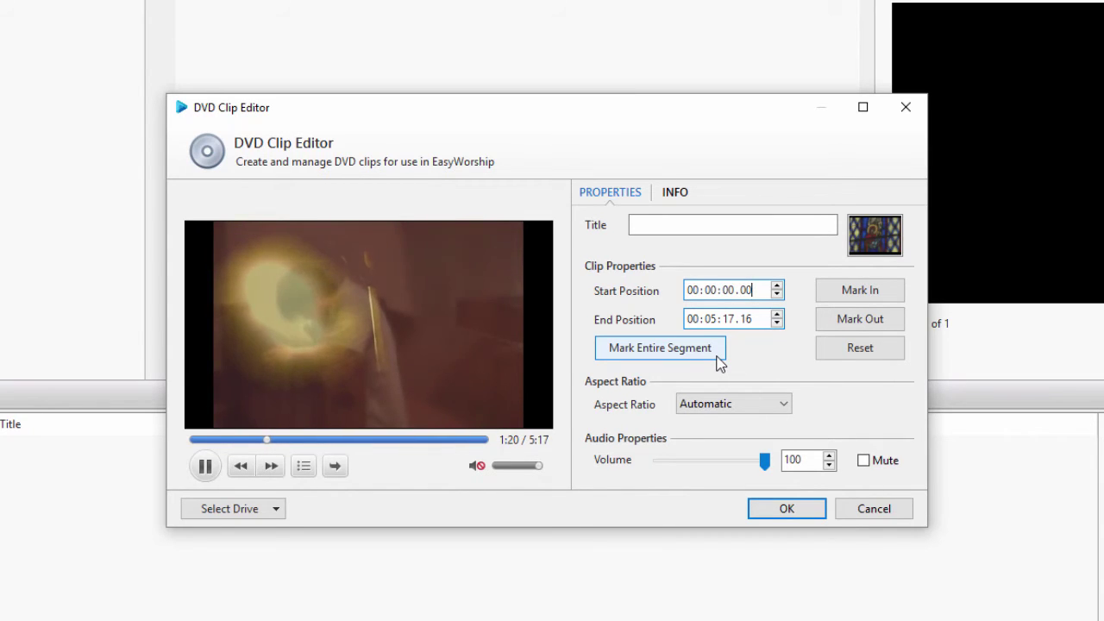
pyautogui.click(708, 225)
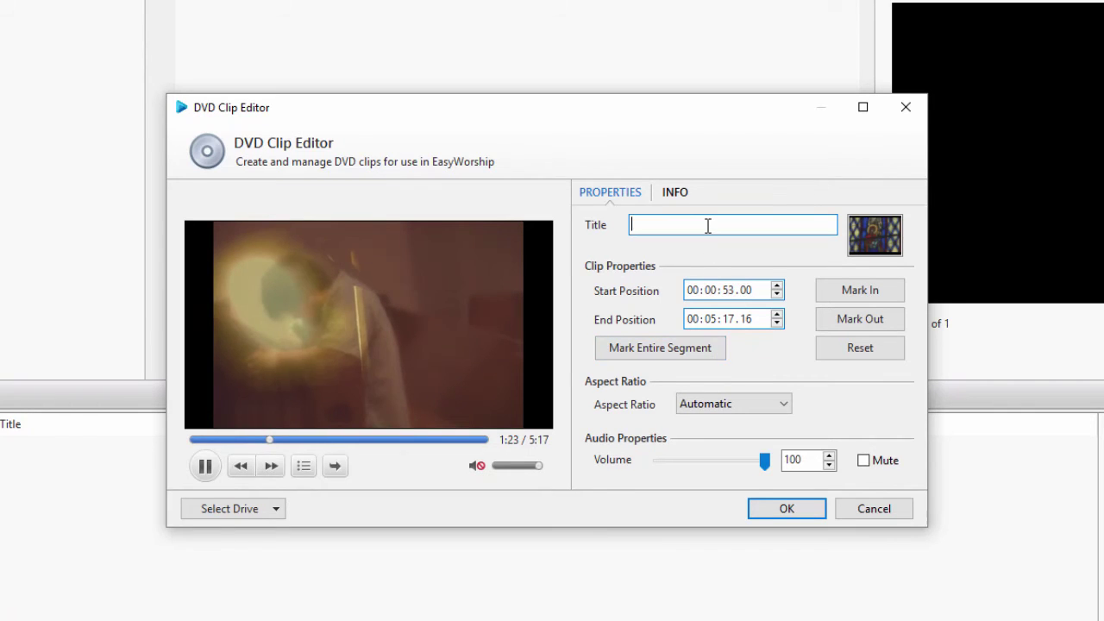
pyautogui.write('movie')
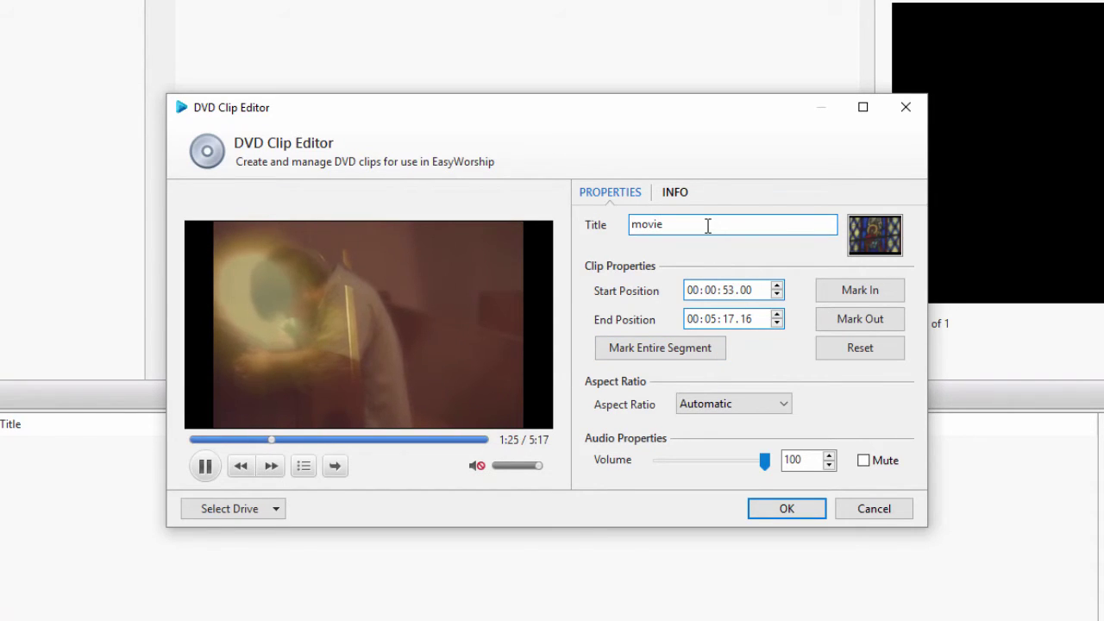
# Check the aspect ratio options, keep Automatic, and save the DVD clip to the library
pyautogui.click(782, 404)
pyautogui.click(781, 406)
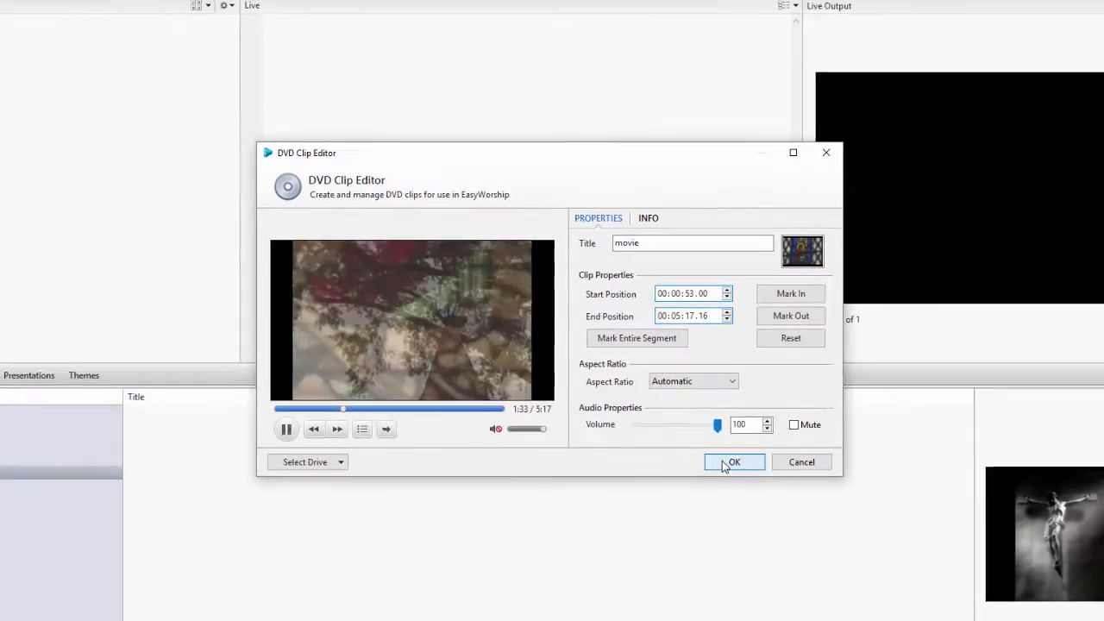
pyautogui.click(778, 500)
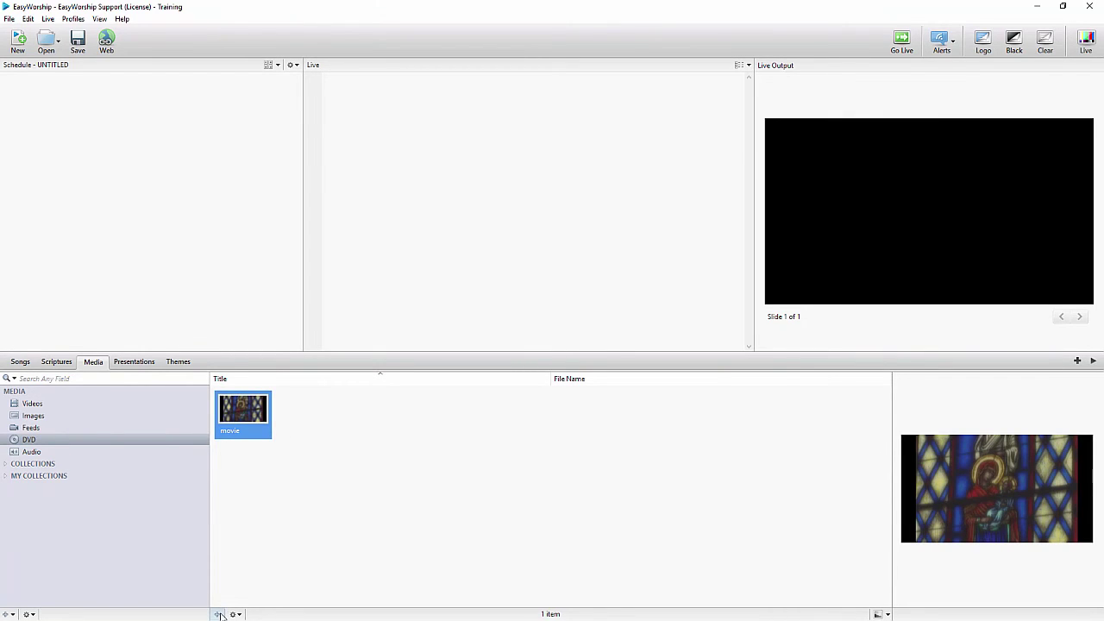
# Open the editor for another new DVD clip and view its drive choices
pyautogui.click(220, 614)
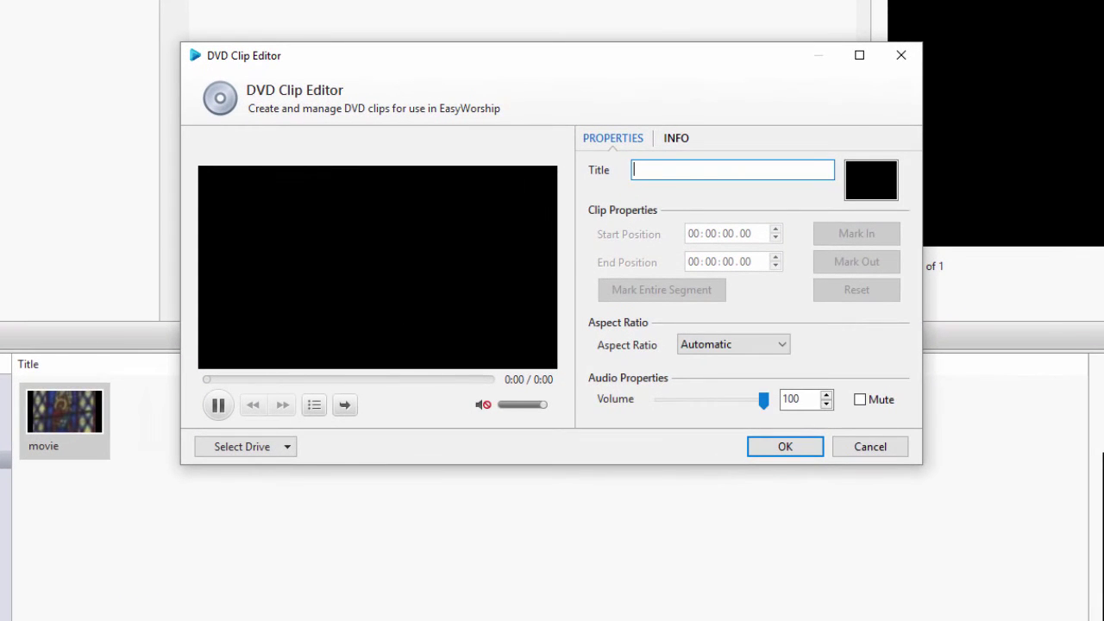
pyautogui.click(288, 447)
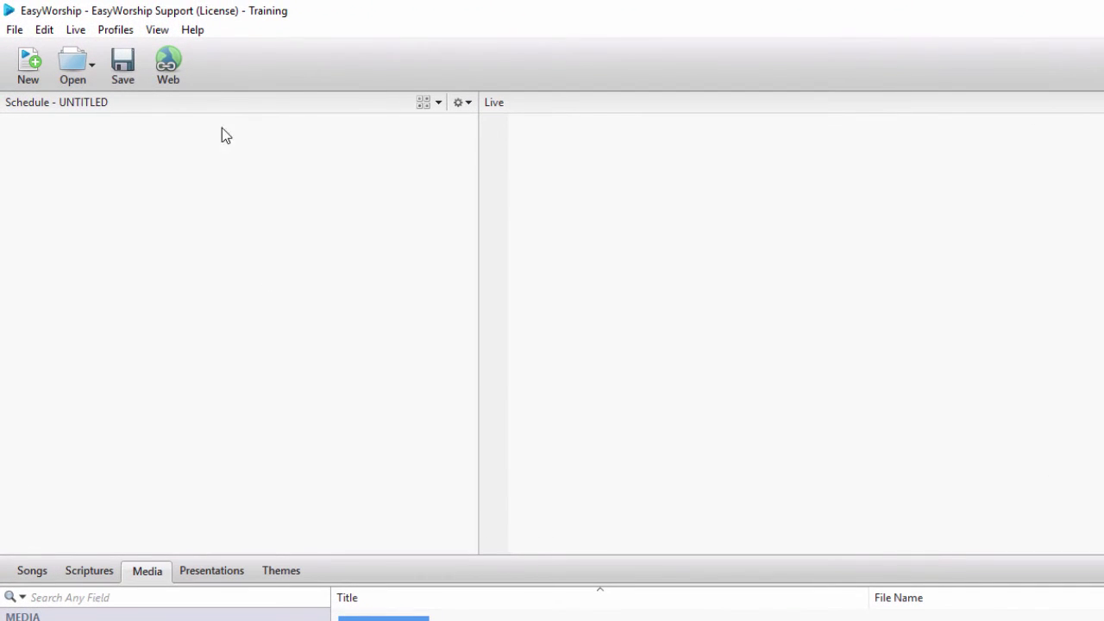
# Read the Install DScaler for DVD Playback section of the Technical help topic Video Decoders, and close the help
pyautogui.click(206, 32)
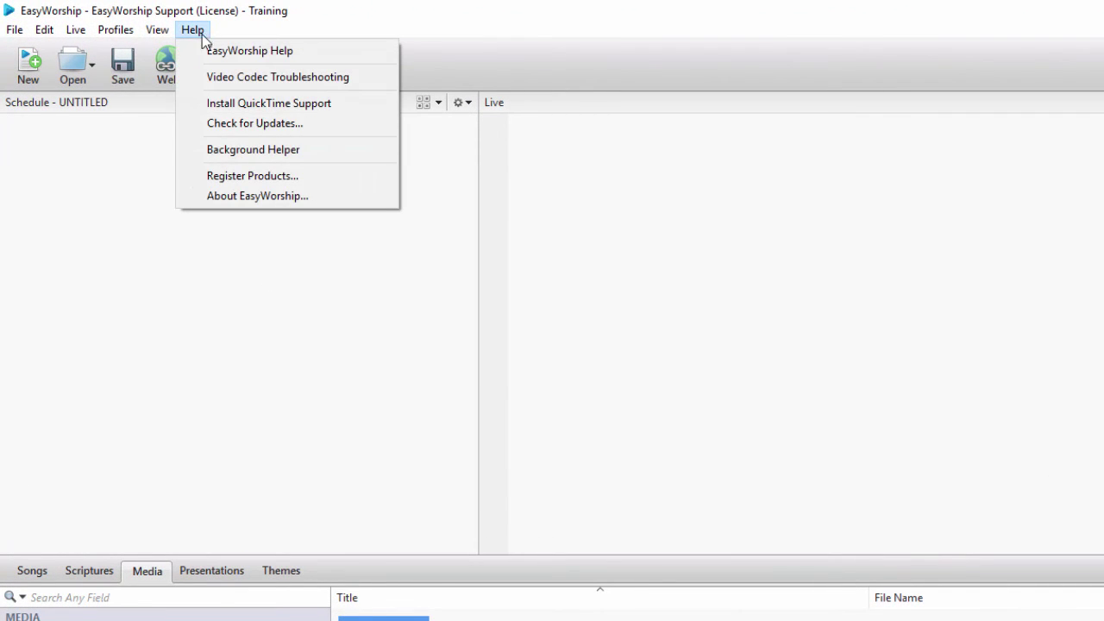
pyautogui.click(188, 50)
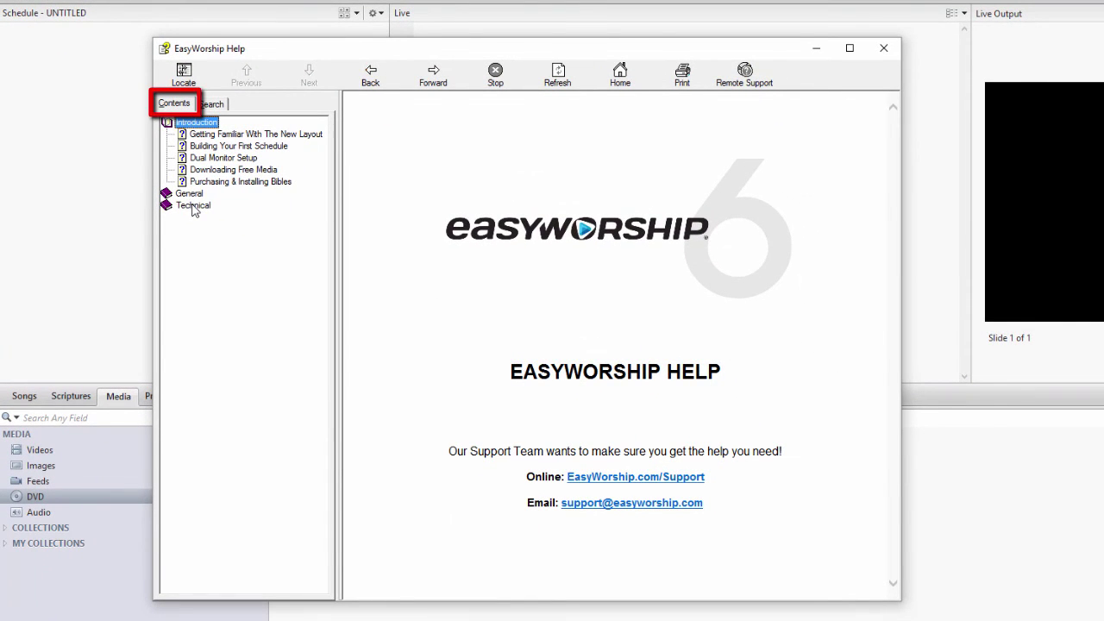
pyautogui.click(180, 208)
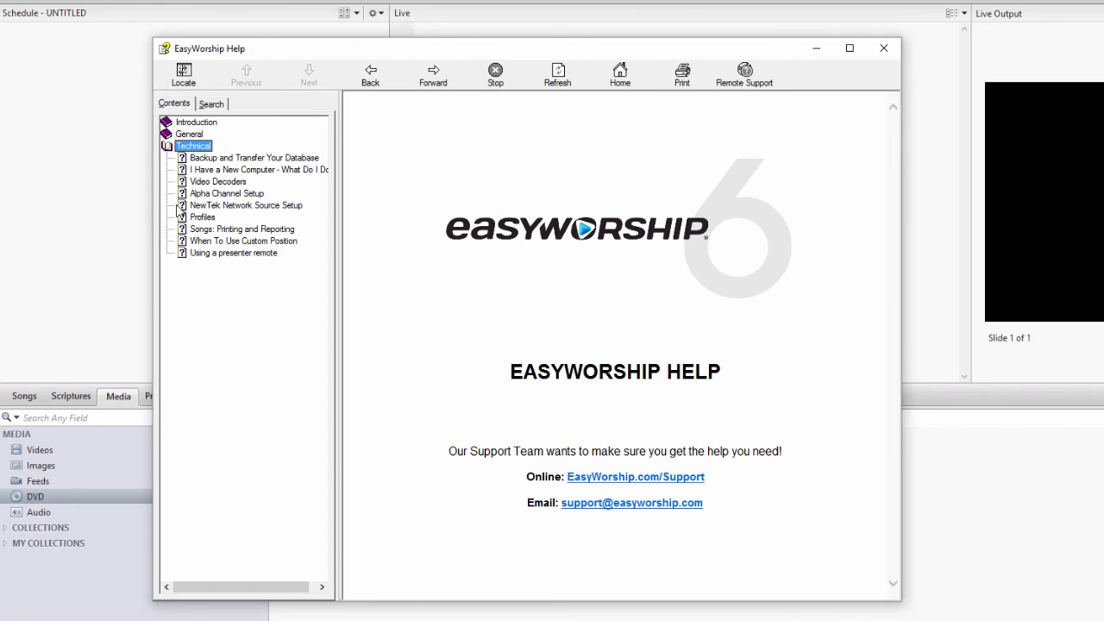
pyautogui.click(192, 183)
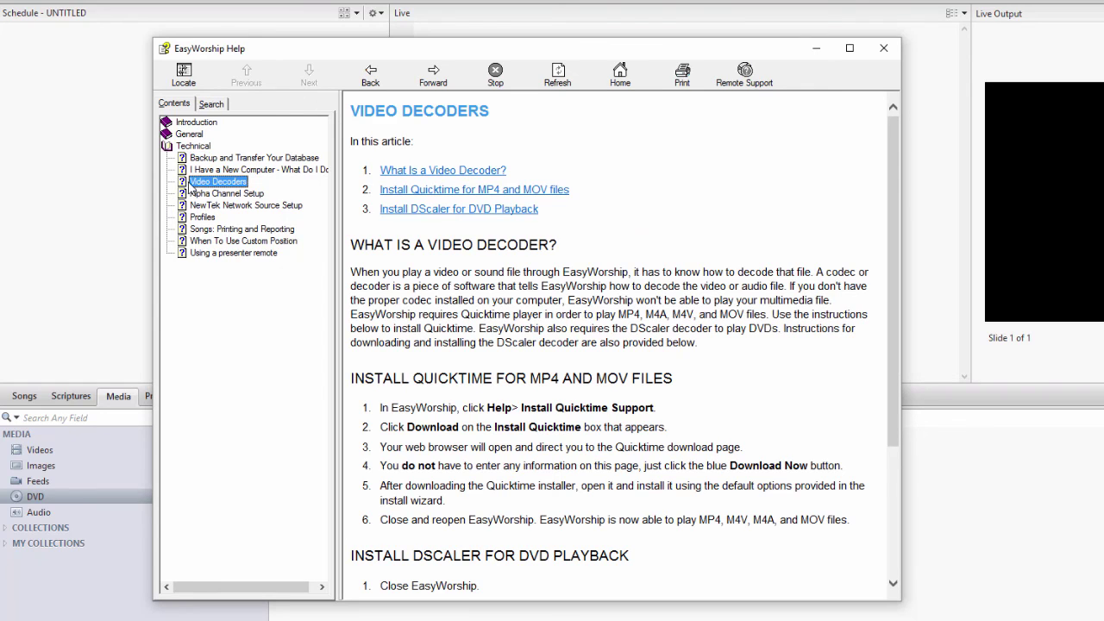
pyautogui.click(414, 211)
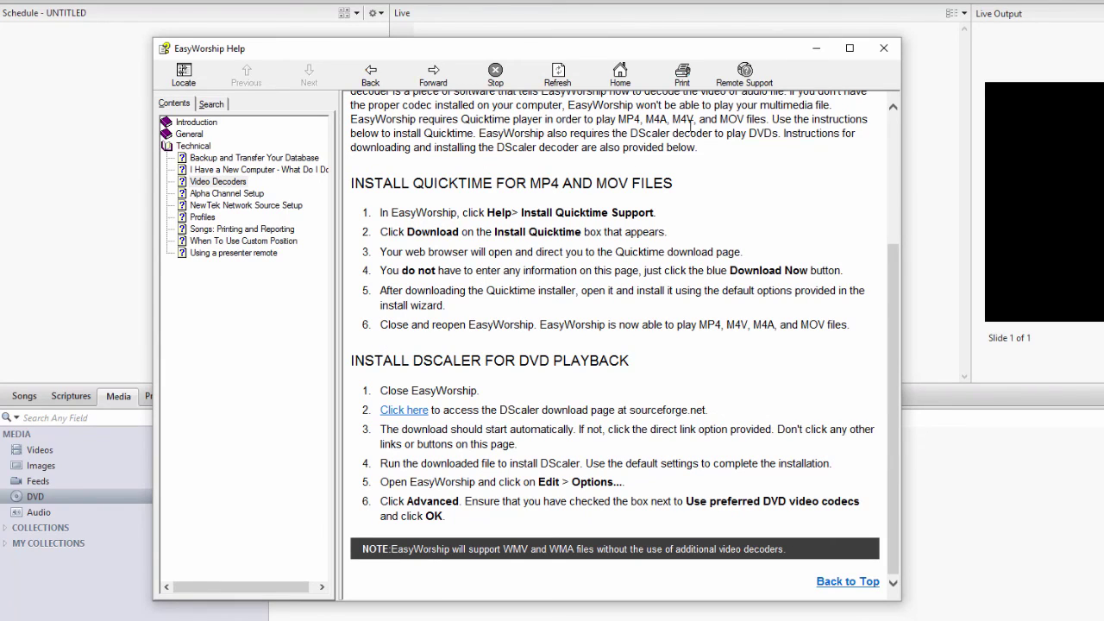
pyautogui.click(884, 48)
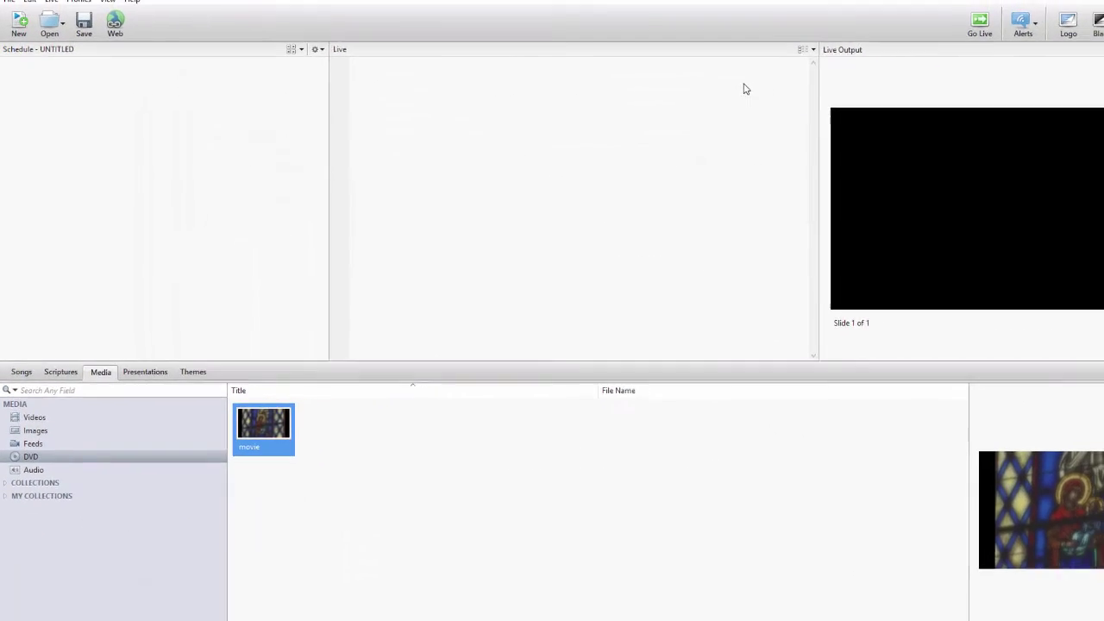